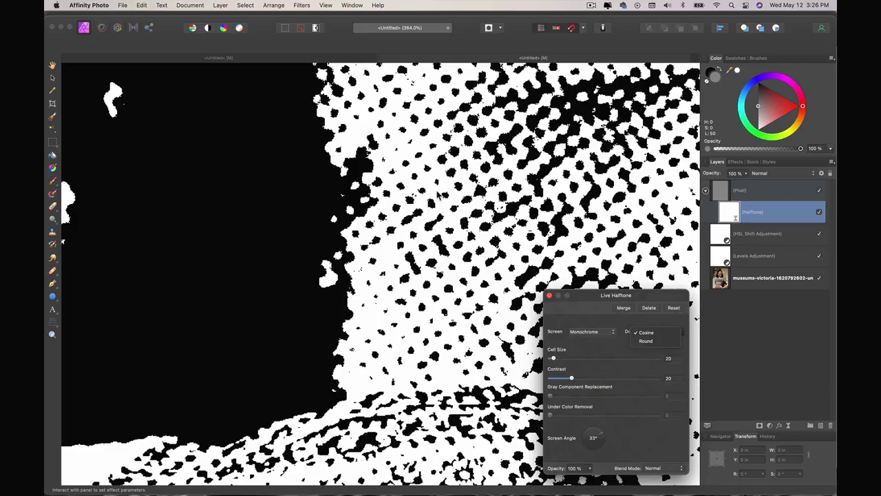
# - Try the Round dot shape with a slightly larger cell size on the halftone filter, and return to the Cosine dot
pyautogui.click(645, 340)
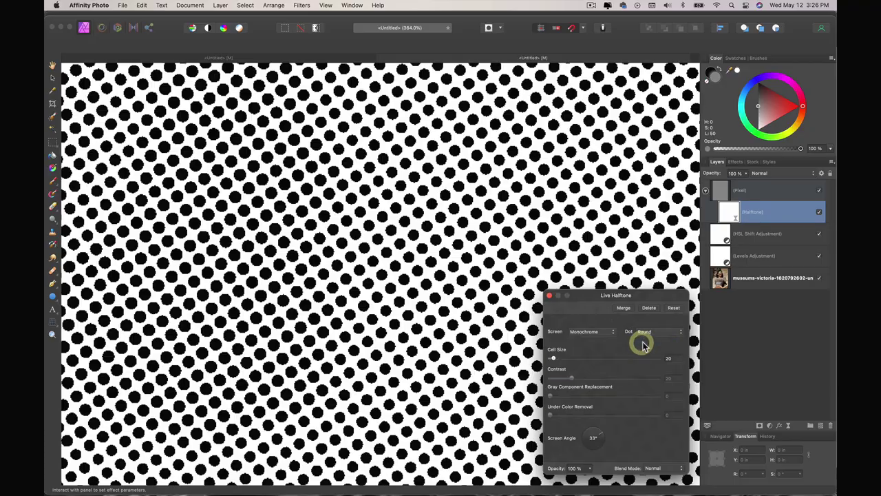
pyautogui.scroll(-10, 492, 320)
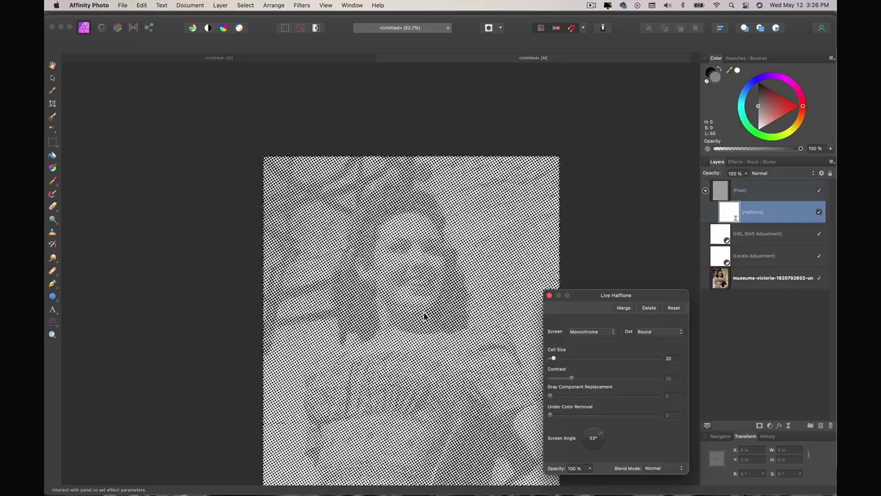
pyautogui.scroll(3, 476, 338)
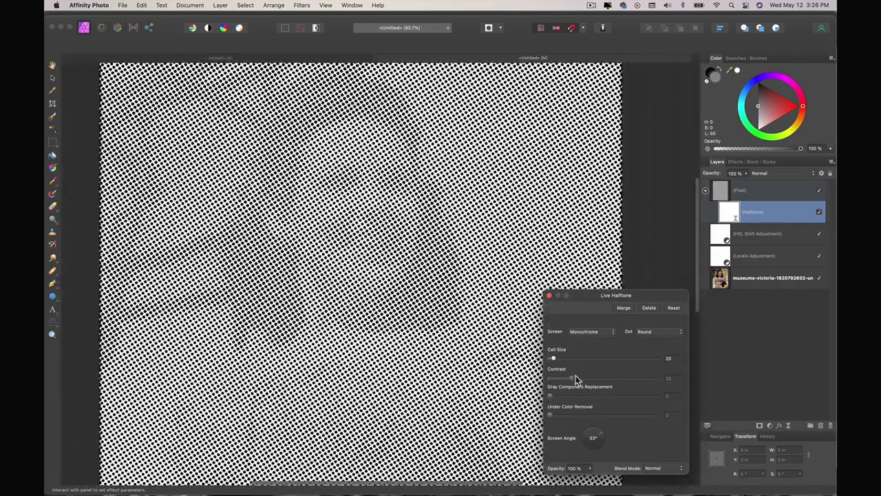
pyautogui.moveTo(558, 363)
pyautogui.mouseDown()
pyautogui.moveTo(577, 363)
pyautogui.moveTo(555, 365)
pyautogui.mouseUp()
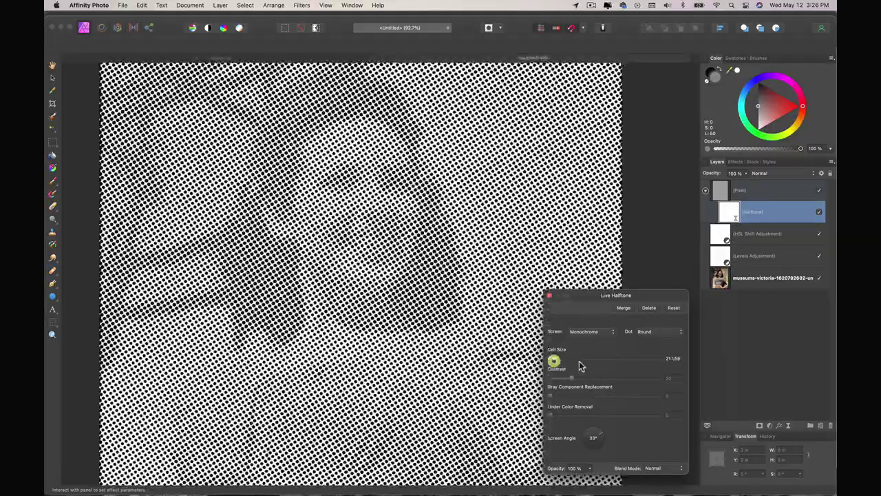
pyautogui.press('super+z')
pyautogui.click(659, 333)
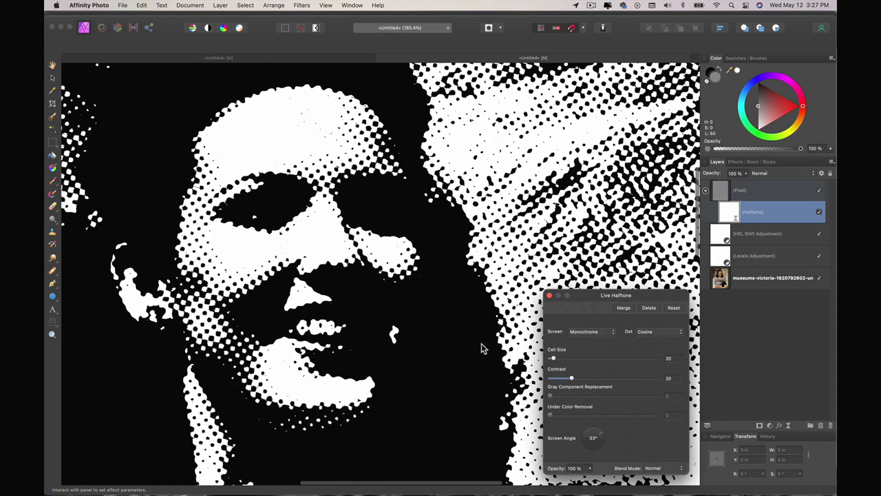
# - Set the Live Halftone filter's contrast to about 34.5 and its cell size to about 12.6
pyautogui.moveTo(571, 379); pyautogui.dragTo(576, 379)
pyautogui.scroll(-4, 469, 351)
pyautogui.scroll(-2, 481, 361)
pyautogui.scroll(3, 395, 220)
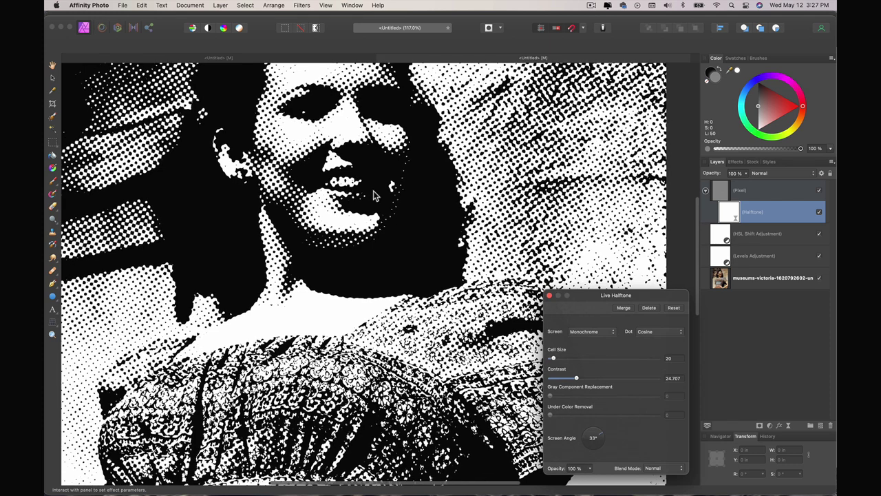
pyautogui.scroll(2, 390, 186)
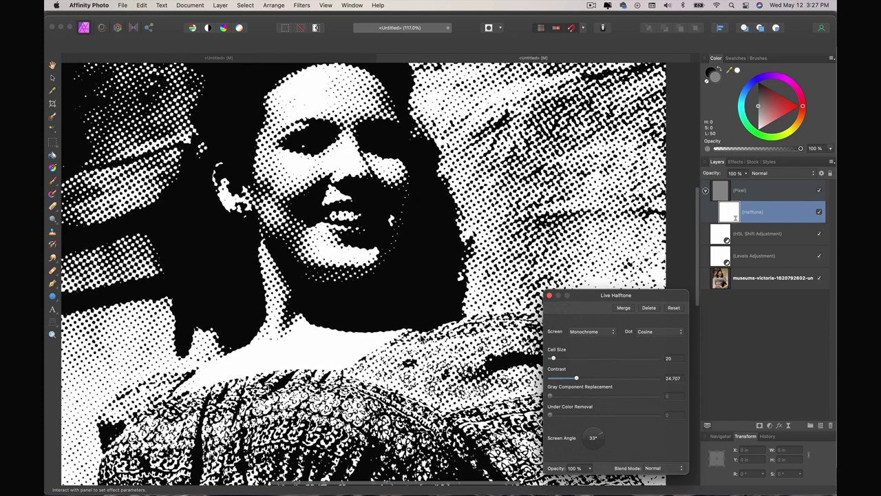
pyautogui.moveTo(577, 378); pyautogui.dragTo(587, 379)
pyautogui.moveTo(554, 357); pyautogui.dragTo(552, 361)
pyautogui.click(549, 296)
# - Set the Levels adjustment to a 2% black level, a 98% white level and a gamma of about 0.715
pyautogui.click(720, 237)
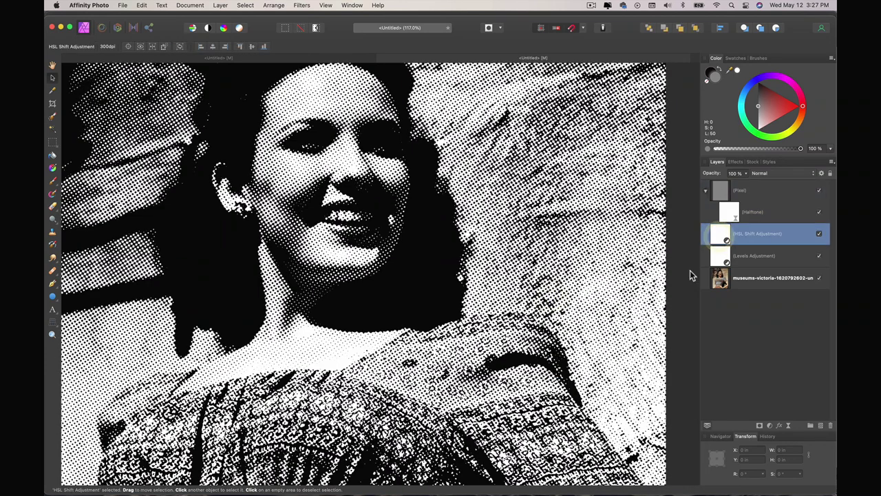
pyautogui.doubleClick(718, 256)
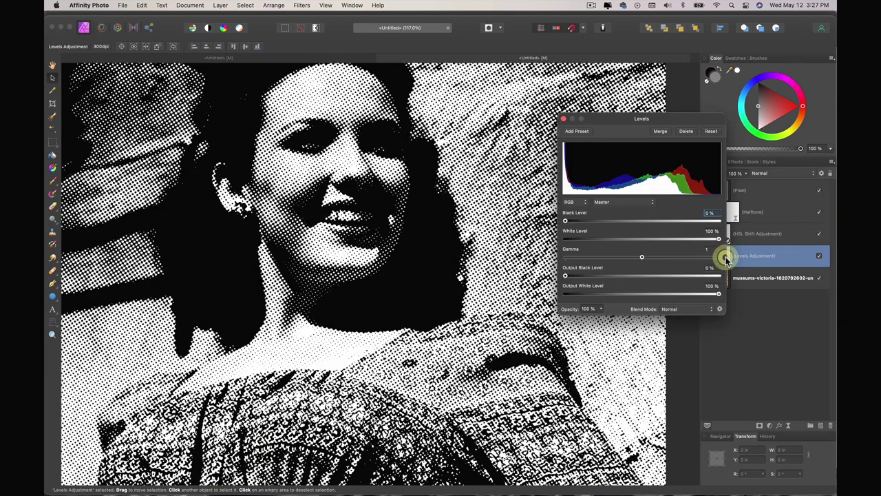
pyautogui.press('super+0')
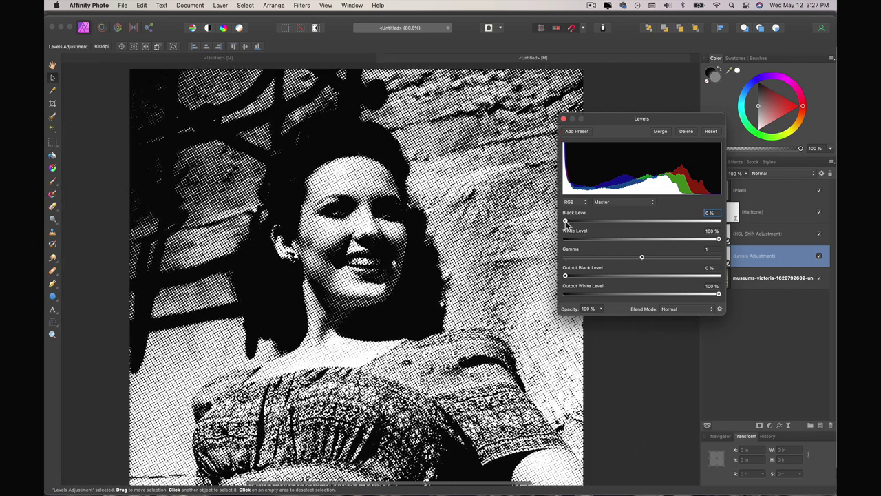
pyautogui.moveTo(566, 222); pyautogui.dragTo(568, 224)
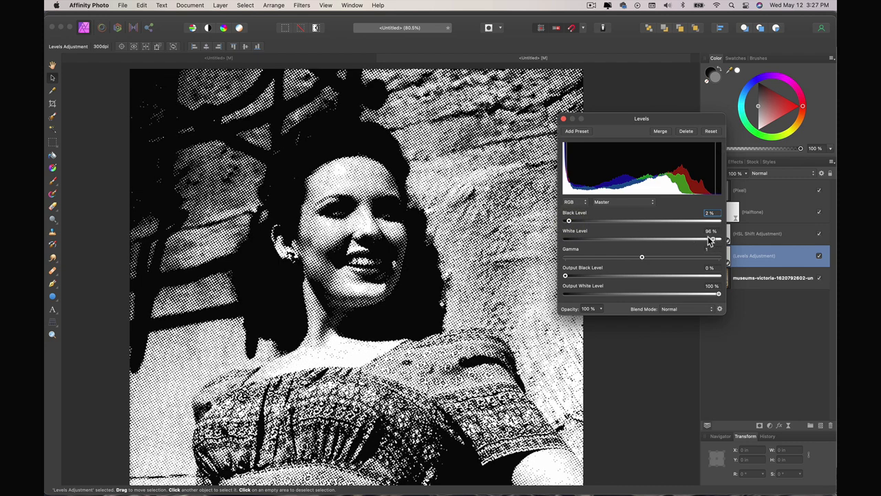
pyautogui.moveTo(722, 240); pyautogui.dragTo(715, 241)
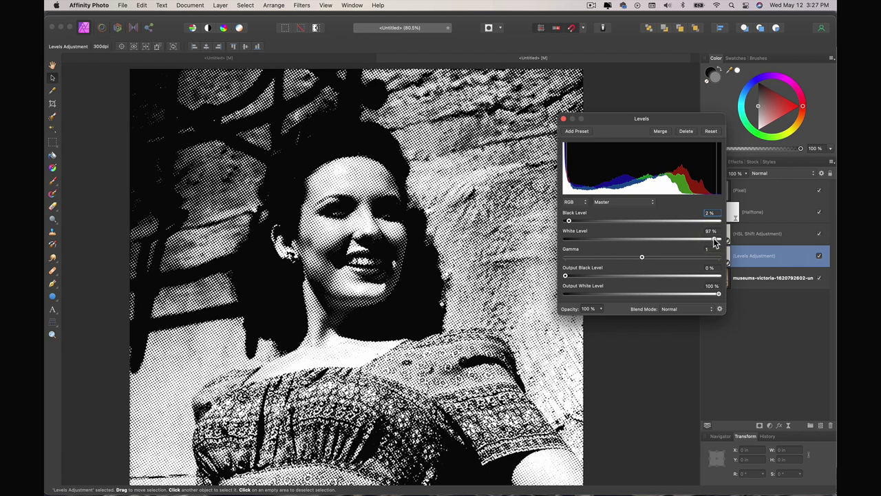
pyautogui.moveTo(714, 241); pyautogui.dragTo(716, 240)
pyautogui.moveTo(642, 259)
pyautogui.mouseDown()
pyautogui.moveTo(620, 259)
pyautogui.moveTo(631, 259)
pyautogui.mouseUp()
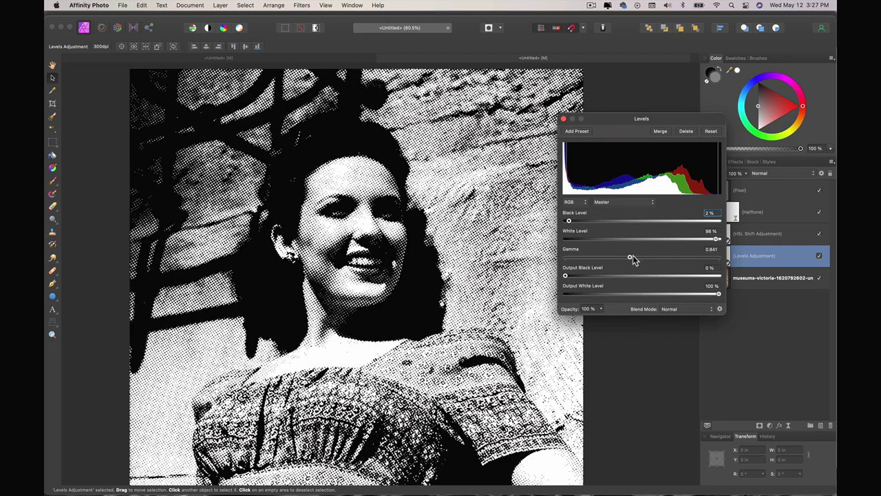
pyautogui.moveTo(633, 259); pyautogui.dragTo(621, 260)
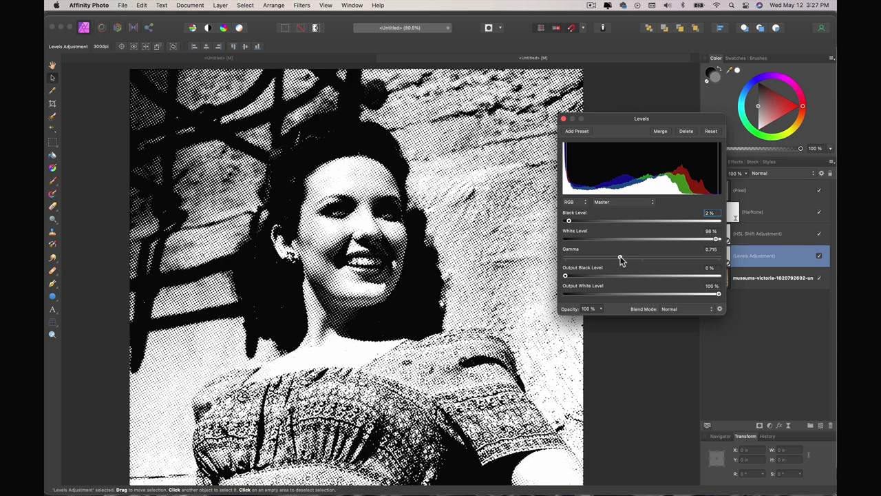
pyautogui.click(563, 119)
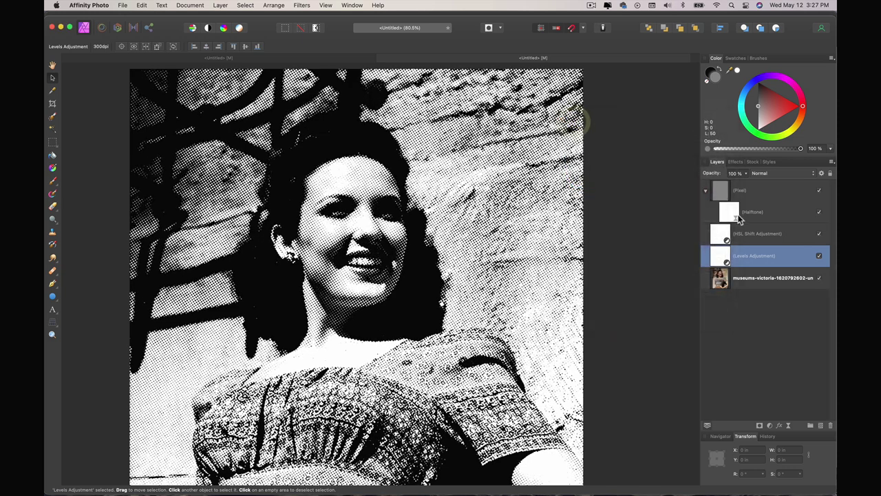
# - Set the Live Halftone filter's cell size to about 17 and its contrast to about 31.5
pyautogui.doubleClick(728, 208)
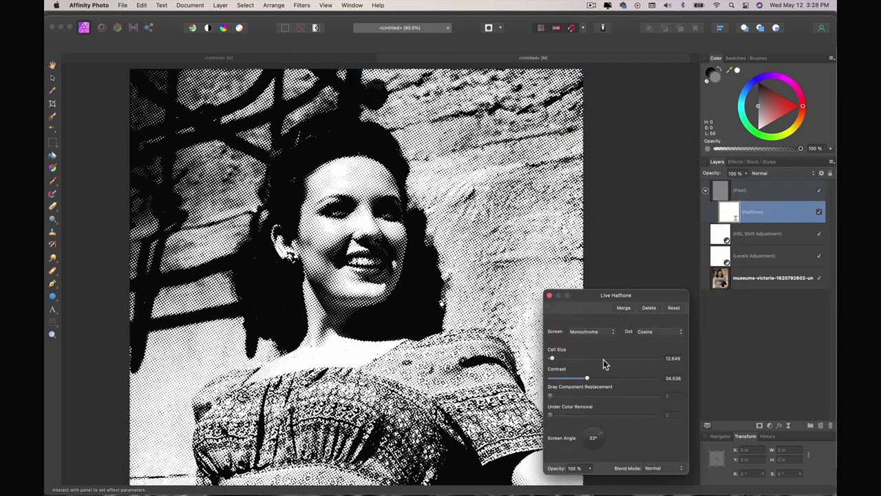
pyautogui.moveTo(554, 363); pyautogui.dragTo(583, 378)
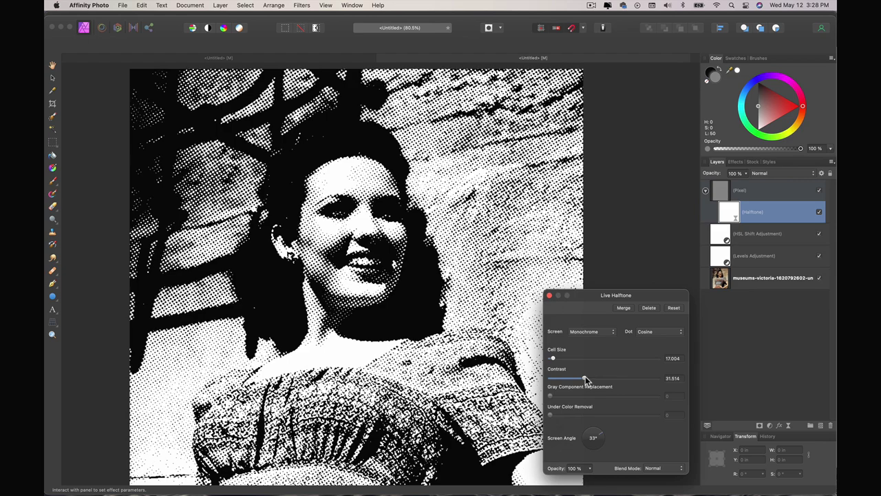
pyautogui.click(550, 296)
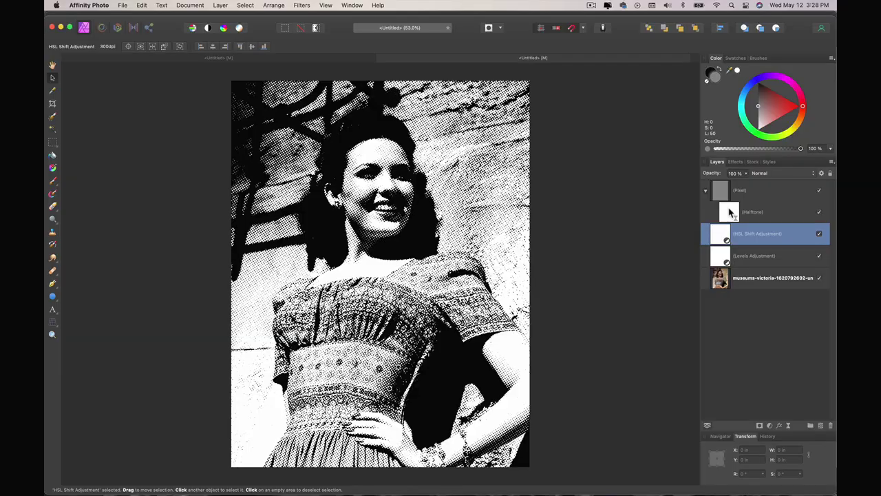
# - Switch the Live Halftone filter's screen to Color and inspect the coloured dots up close
pyautogui.doubleClick(732, 213)
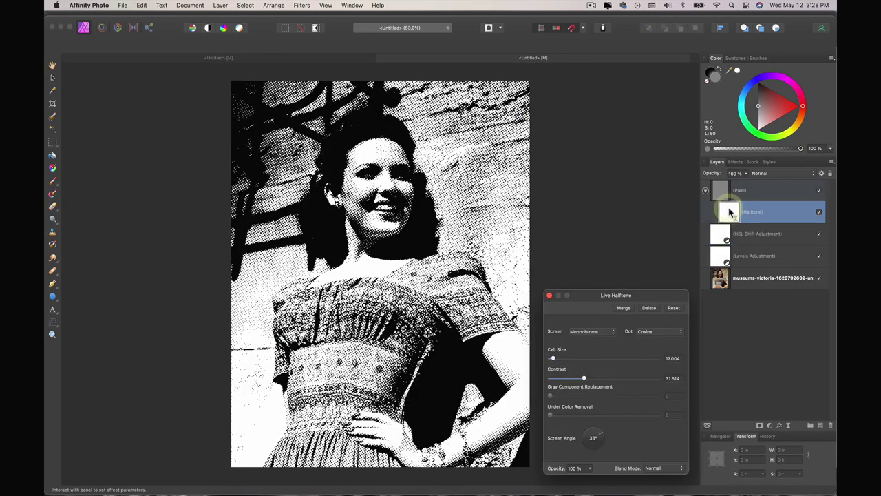
pyautogui.moveTo(606, 296); pyautogui.dragTo(606, 201)
pyautogui.click(587, 236)
pyautogui.click(584, 249)
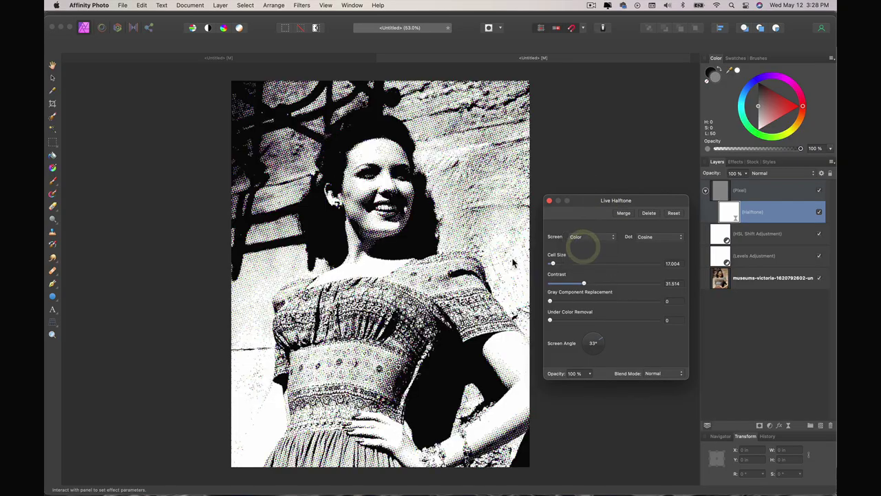
pyautogui.scroll(10, 407, 281)
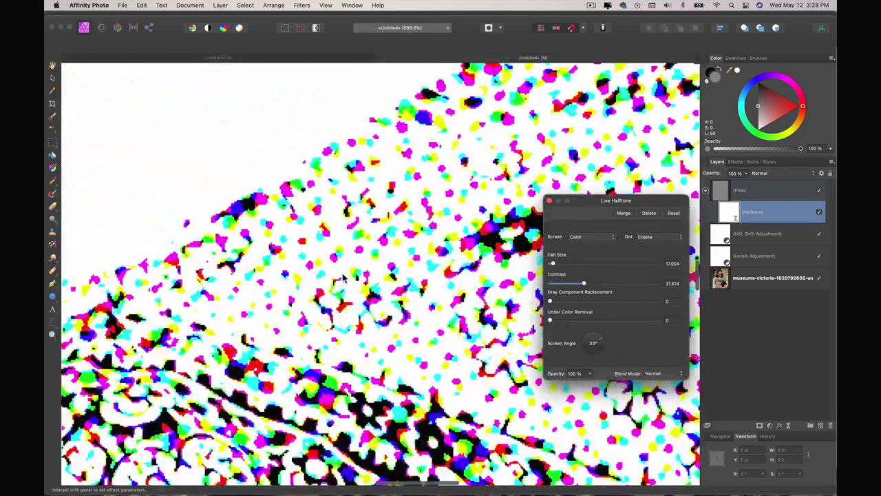
pyautogui.scroll(-10, 329, 265)
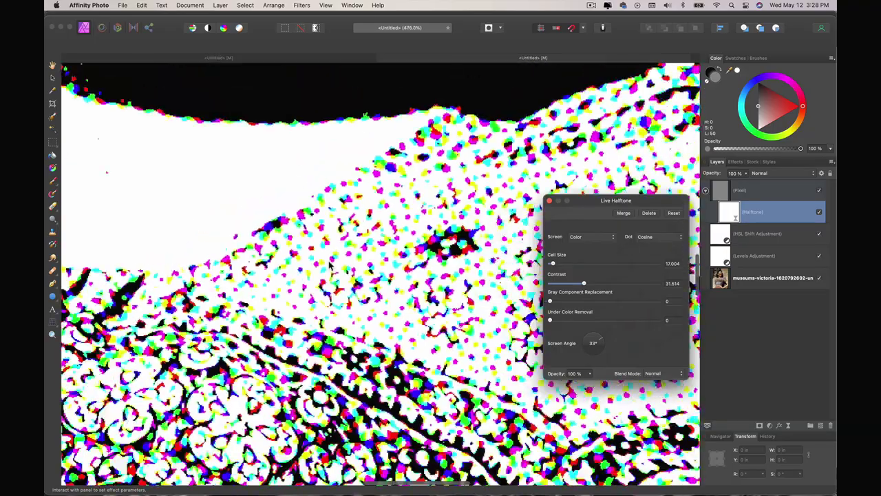
pyautogui.scroll(-3, 329, 265)
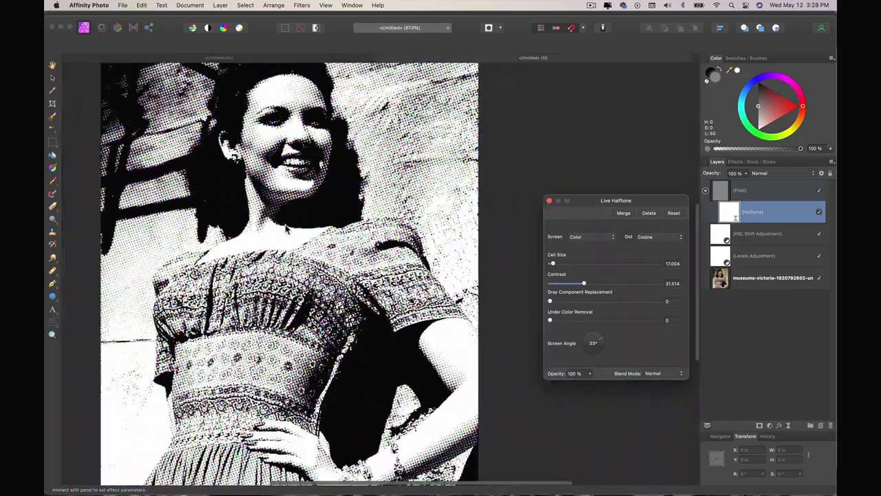
pyautogui.click(550, 201)
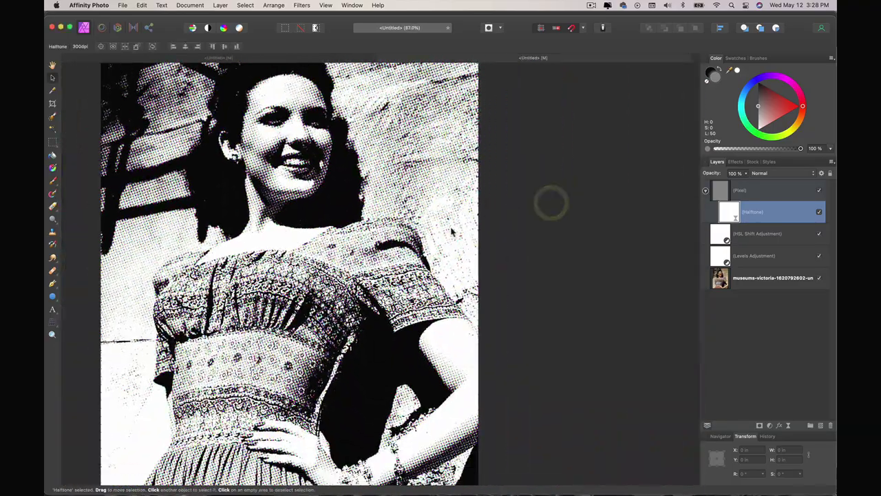
# - Set the HSL adjustment's saturation shift to -38% and try a slight hue shift
pyautogui.hscroll(-5, 279, 244)
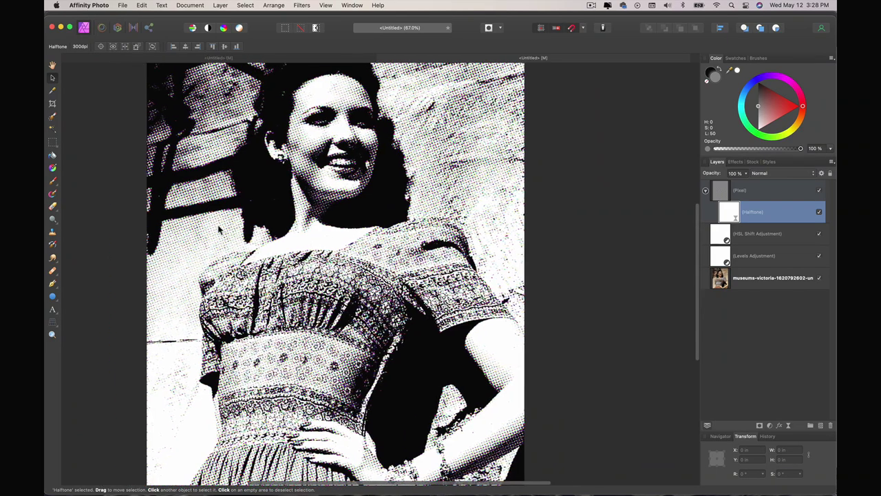
pyautogui.scroll(6, 306, 276)
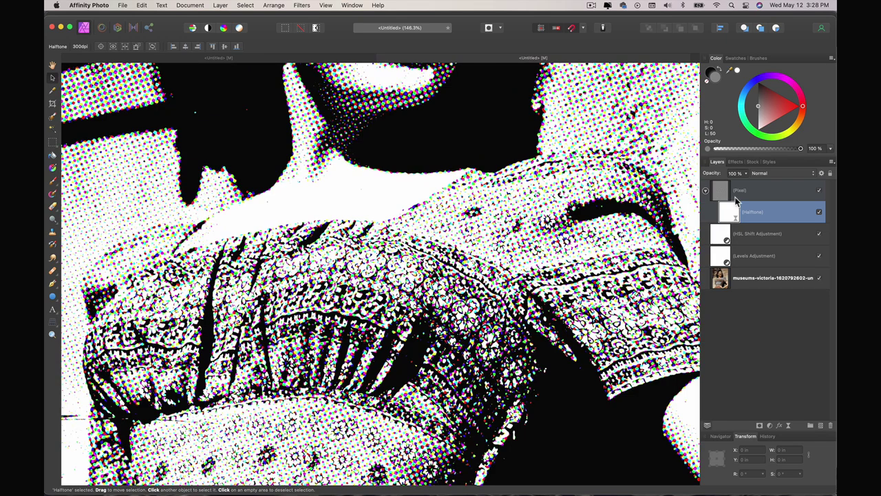
pyautogui.doubleClick(723, 236)
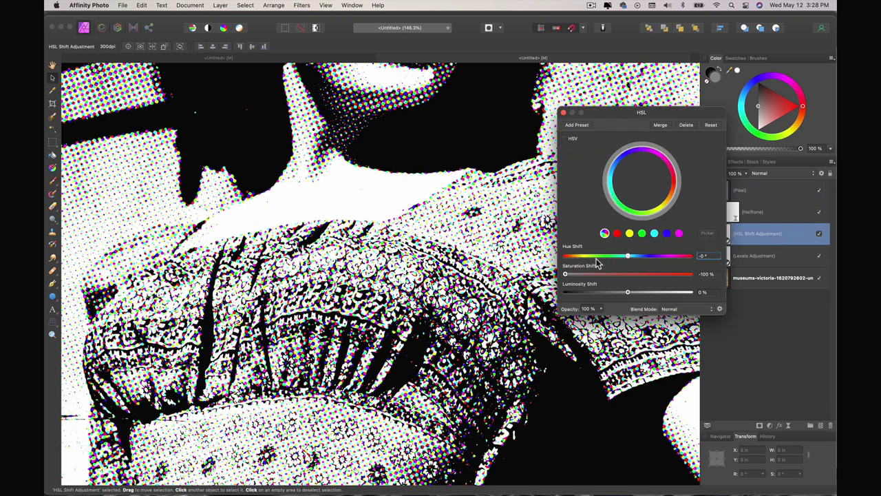
pyautogui.scroll(-6, 465, 256)
pyautogui.scroll(3, 465, 256)
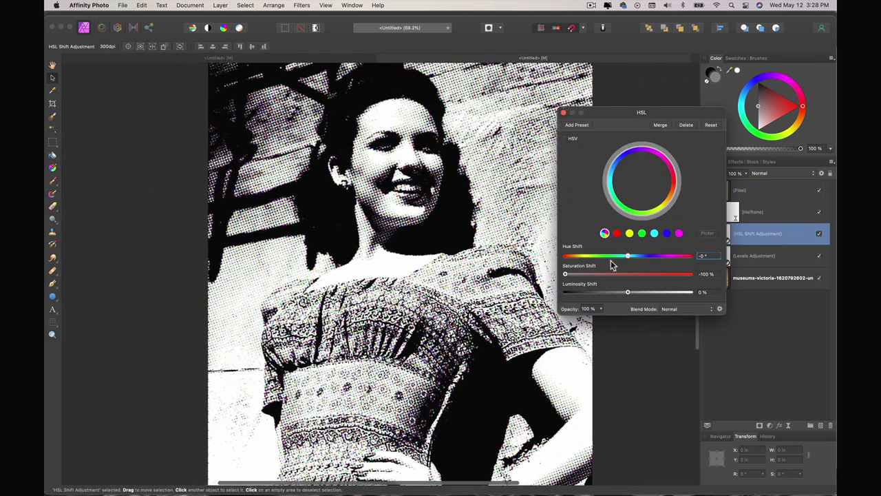
pyautogui.moveTo(565, 274); pyautogui.dragTo(567, 275)
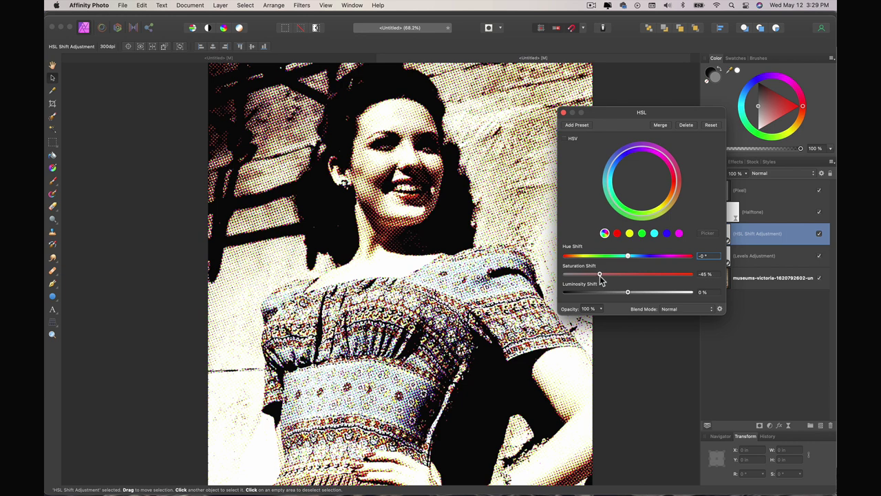
pyautogui.moveTo(603, 274); pyautogui.dragTo(605, 274)
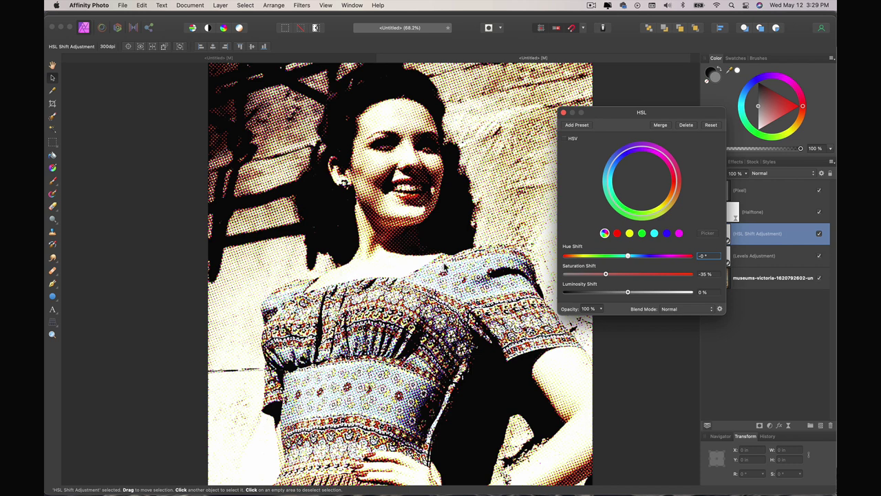
pyautogui.moveTo(605, 275)
pyautogui.mouseDown()
pyautogui.moveTo(613, 275)
pyautogui.moveTo(604, 275)
pyautogui.mouseUp()
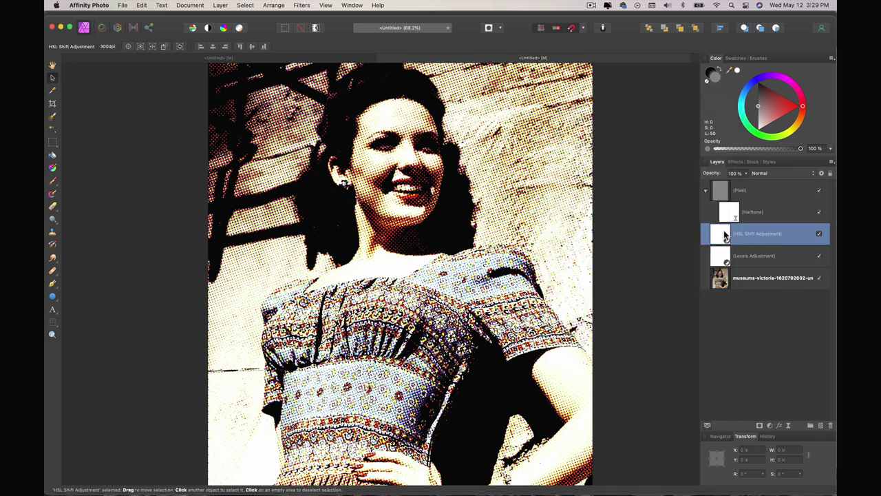
pyautogui.doubleClick(723, 232)
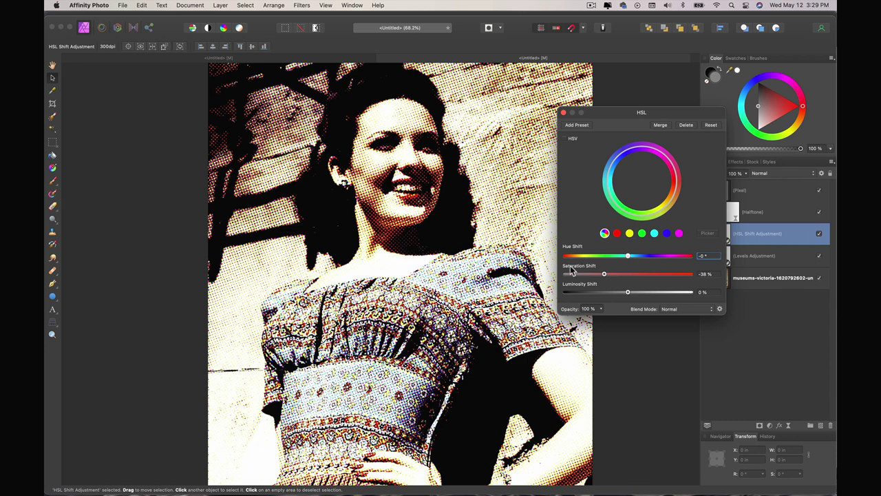
pyautogui.moveTo(628, 260); pyautogui.dragTo(625, 255)
# - Set the Levels adjustment's gamma to about 0.971, the white level to 100% and the black level to 0%
pyautogui.doubleClick(721, 257)
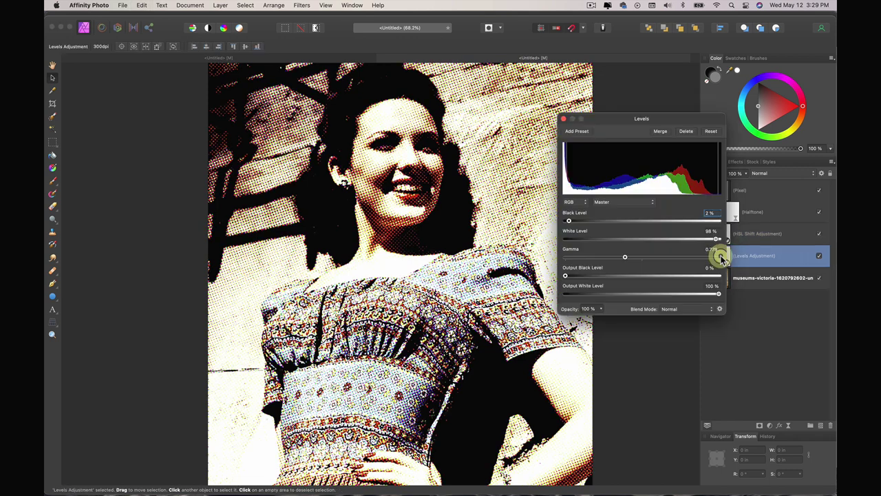
pyautogui.moveTo(624, 257); pyautogui.dragTo(640, 258)
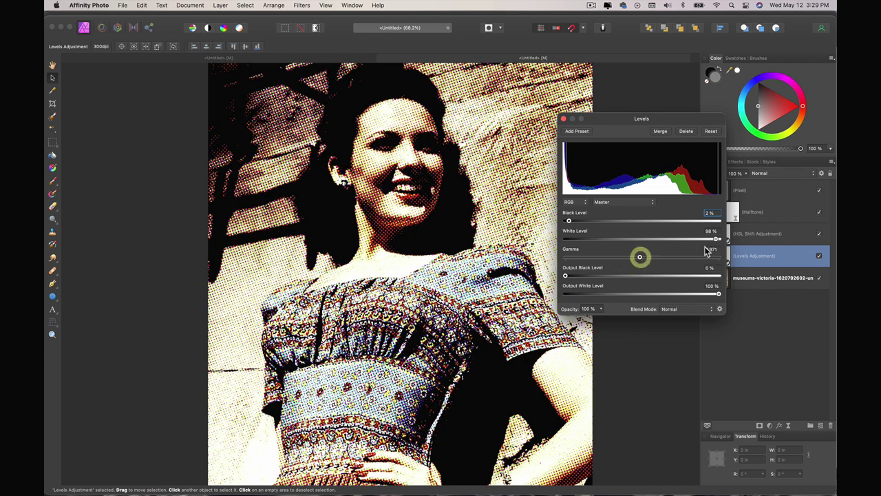
pyautogui.moveTo(718, 239); pyautogui.dragTo(723, 241)
pyautogui.moveTo(570, 220); pyautogui.dragTo(565, 221)
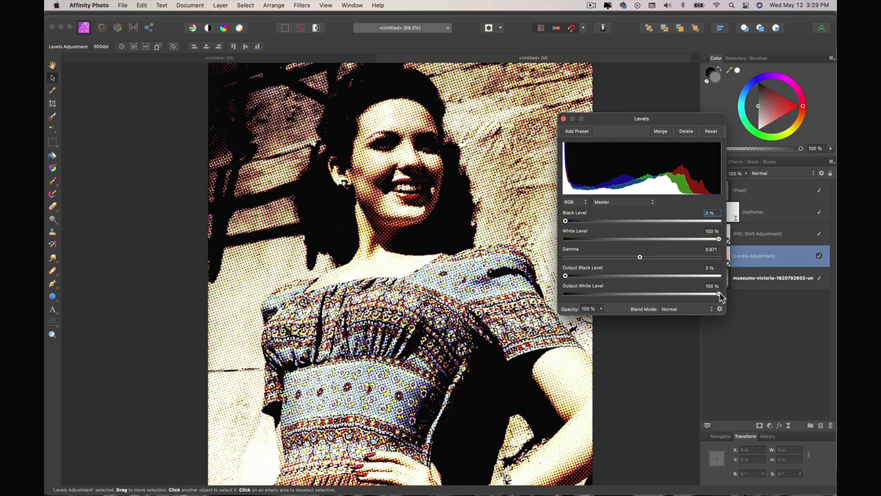
# - Try a 94% output white level in the Levels adjustment, restore it to 100% and set the gamma to about 0.893
pyautogui.moveTo(719, 294); pyautogui.dragTo(710, 294)
pyautogui.scroll(8, 356, 279)
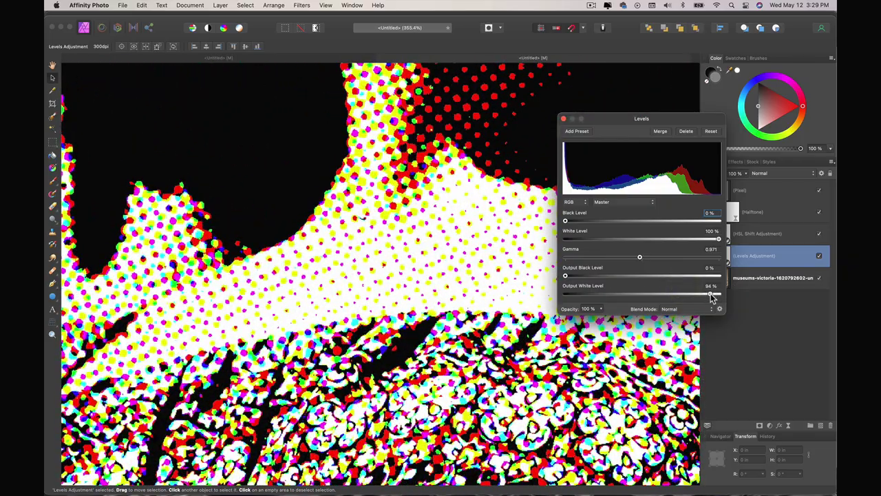
pyautogui.moveTo(712, 298); pyautogui.dragTo(716, 297)
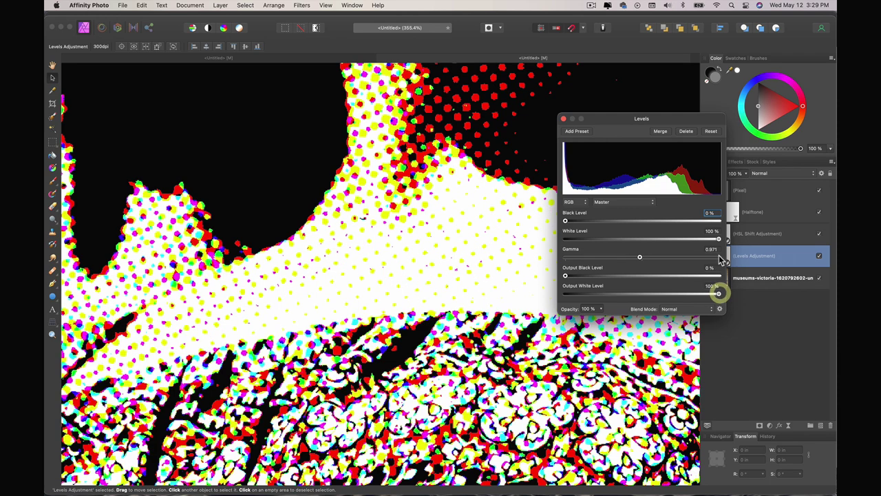
pyautogui.moveTo(639, 257); pyautogui.dragTo(635, 263)
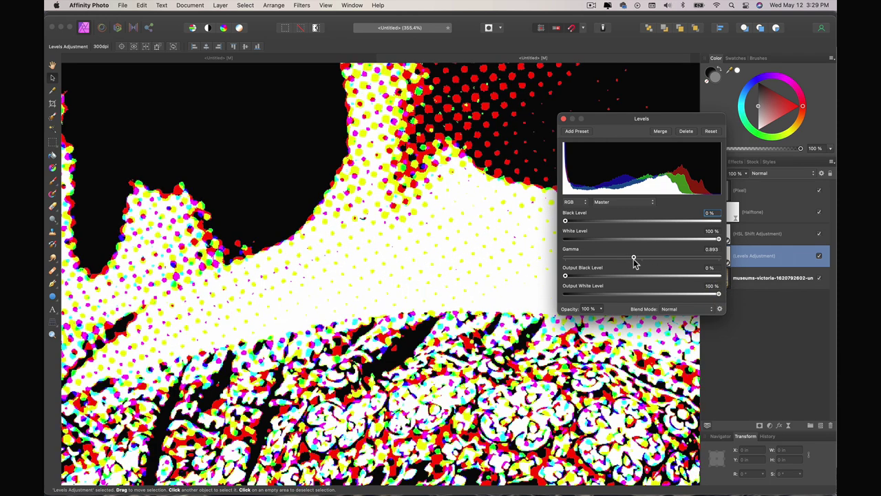
pyautogui.click(564, 119)
# - Set the Live Halftone filter's cell size to about 21.6 and its contrast to about 14.5, checking the dots at different zoom levels
pyautogui.click(733, 215)
pyautogui.doubleClick(733, 215)
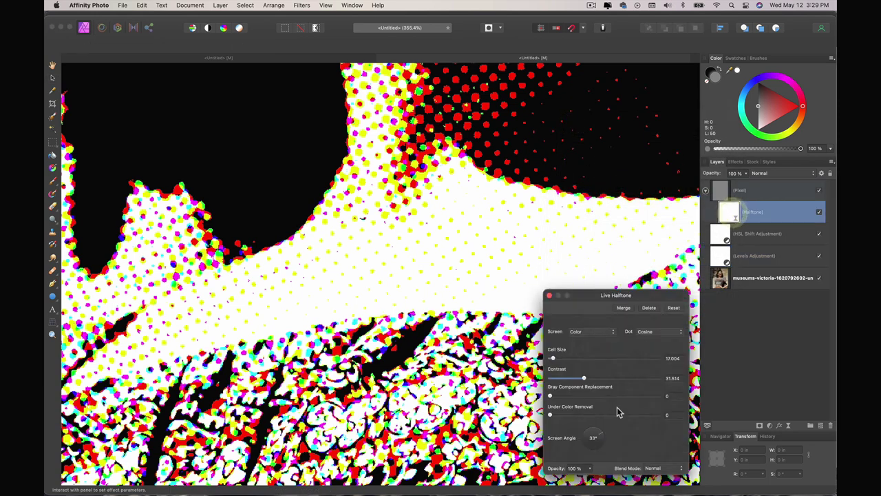
pyautogui.moveTo(582, 383); pyautogui.dragTo(568, 379)
pyautogui.press('super+0')
pyautogui.scroll(5, 440, 360)
pyautogui.hscroll(2, 441, 361)
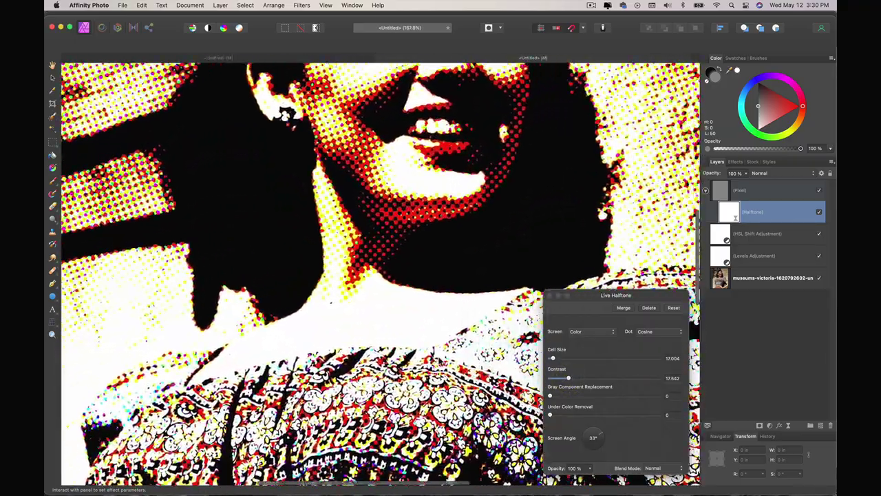
pyautogui.scroll(-2, 441, 361)
pyautogui.moveTo(565, 378); pyautogui.dragTo(552, 358)
pyautogui.scroll(-5, 440, 361)
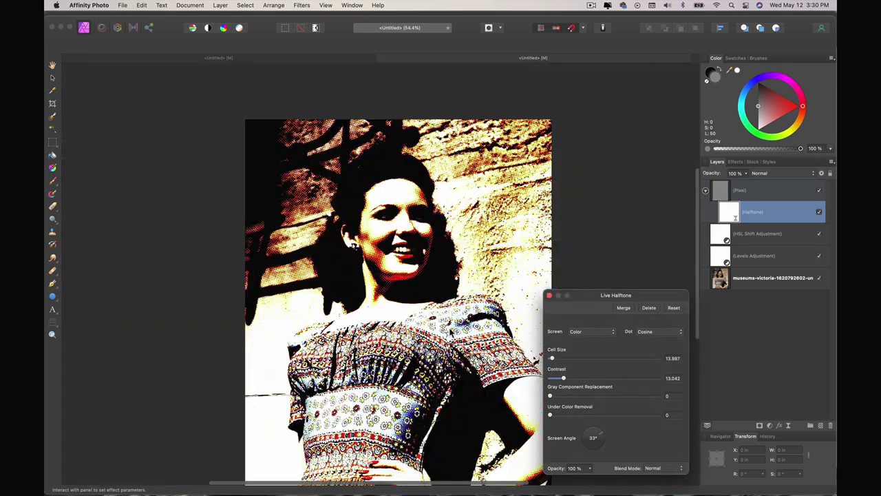
pyautogui.scroll(4, 441, 361)
pyautogui.press('super+0')
pyautogui.moveTo(551, 358); pyautogui.dragTo(564, 379)
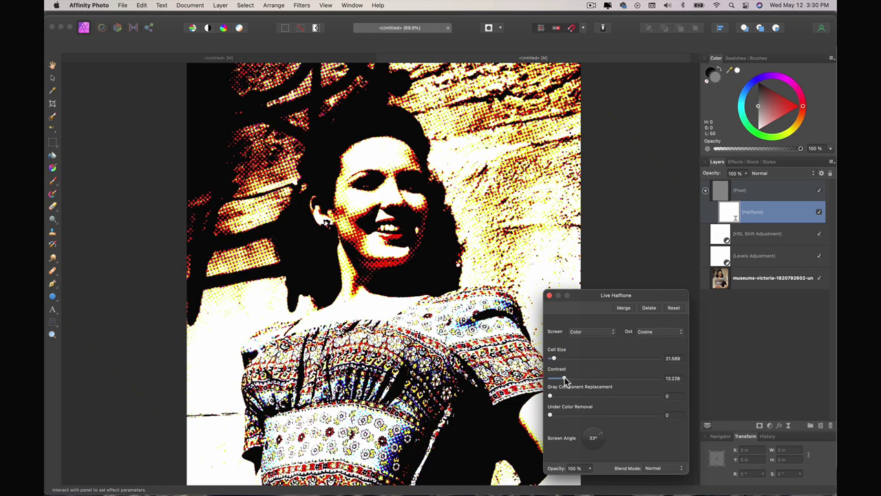
pyautogui.scroll(-3, 430, 337)
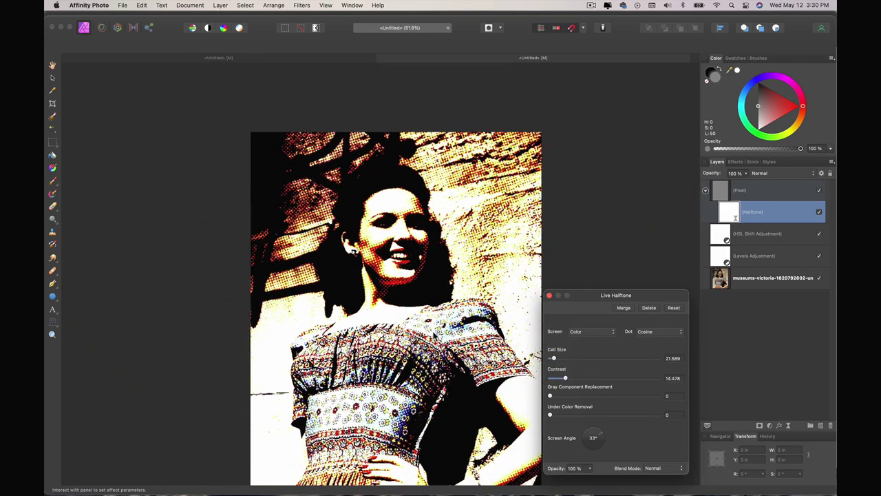
pyautogui.click(549, 295)
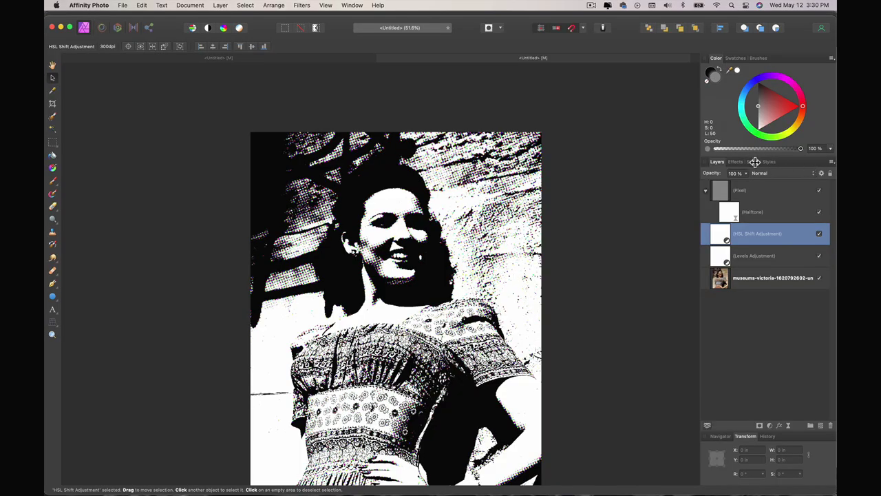
# - Search the Unsplash stock photos for "microbus" and place the photo of the three parked vans over the portrait
pyautogui.click(755, 161)
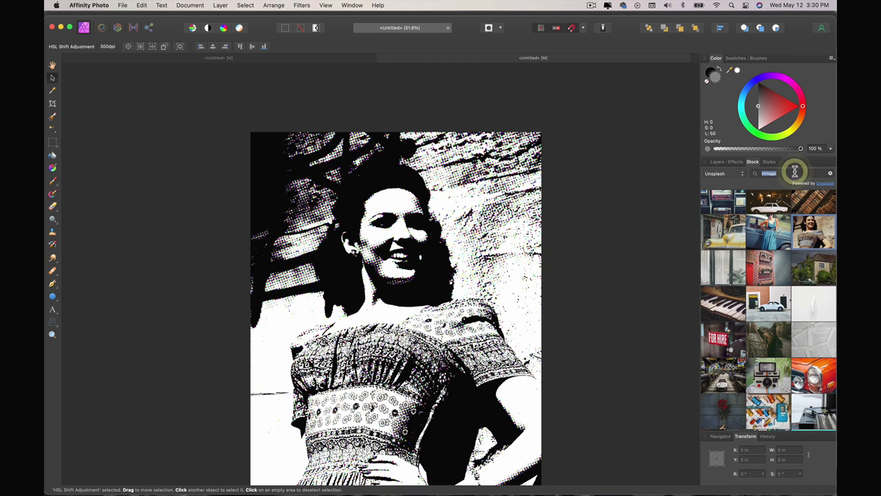
pyautogui.scroll(-10, 721, 357)
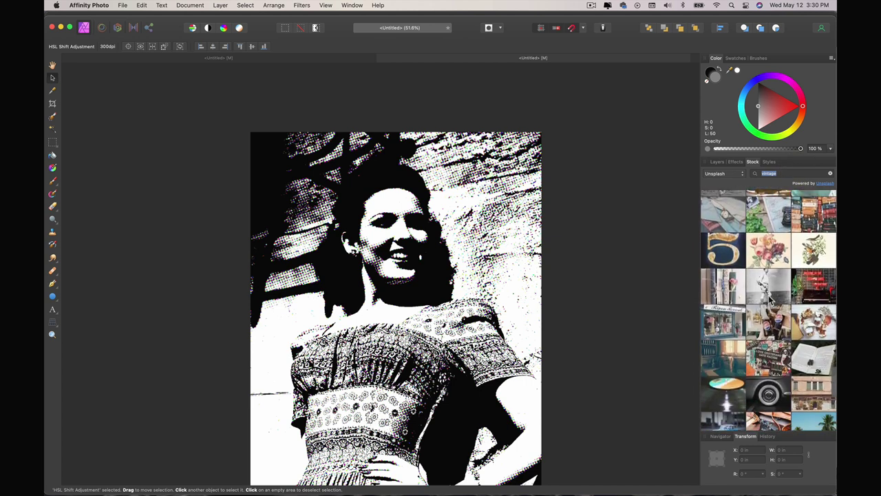
pyautogui.scroll(-5, 777, 296)
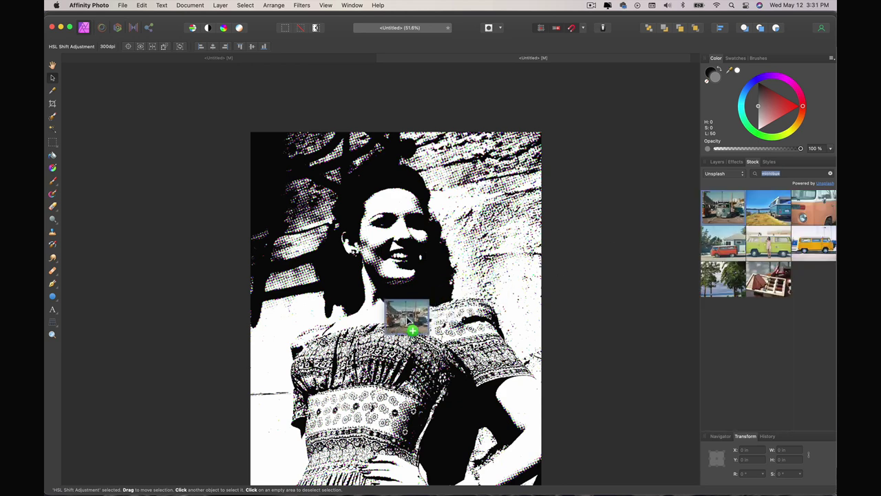
pyautogui.moveTo(409, 329); pyautogui.dragTo(399, 302)
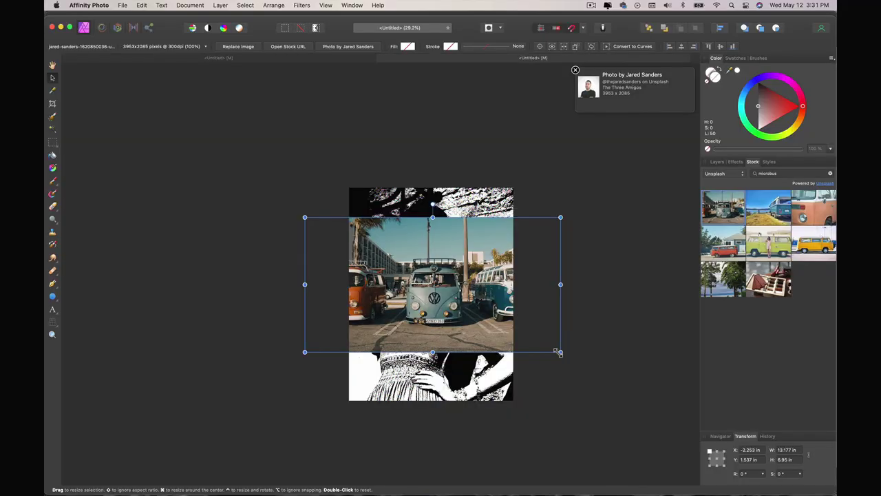
# - Enlarge the placed van photo to about 24.4 × 12.9 in so that it covers the whole page
pyautogui.moveTo(559, 353); pyautogui.dragTo(653, 425)
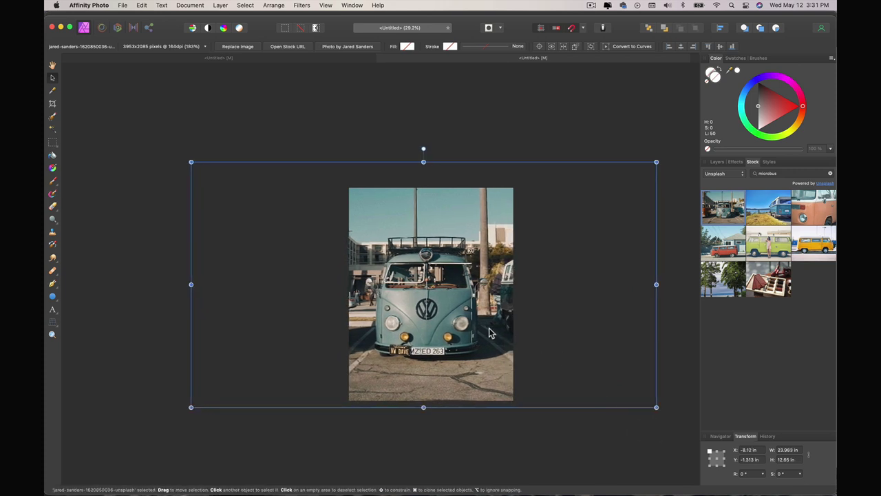
pyautogui.moveTo(493, 329); pyautogui.dragTo(492, 332)
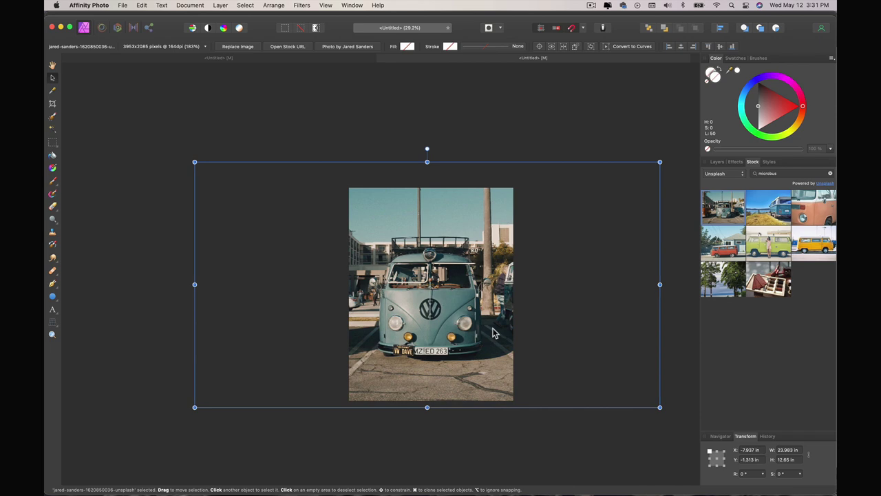
pyautogui.moveTo(659, 162); pyautogui.dragTo(665, 157)
pyautogui.scroll(3, 468, 284)
pyautogui.scroll(-5, 358, 316)
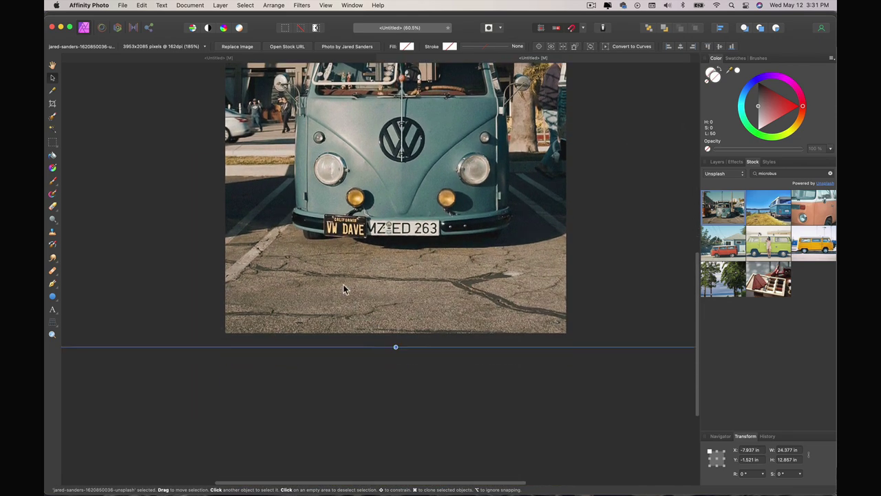
pyautogui.scroll(4, 348, 279)
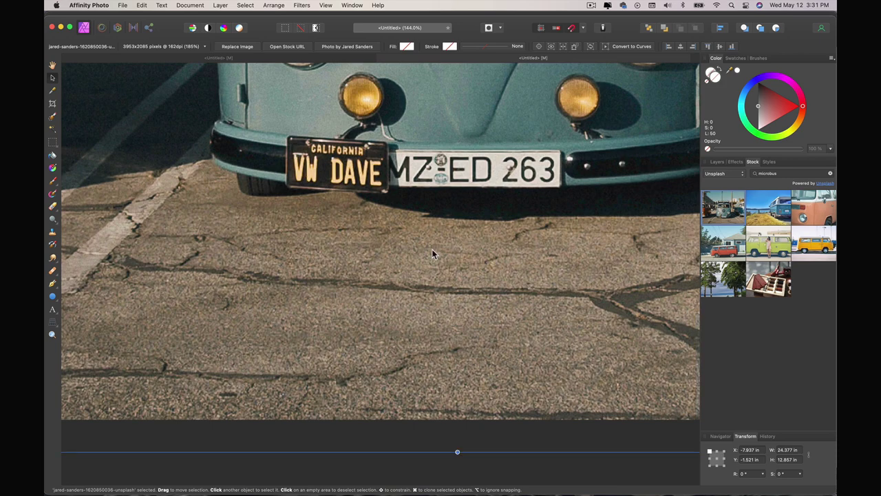
pyautogui.scroll(-6, 431, 248)
pyautogui.scroll(1, 430, 255)
pyautogui.scroll(3, 428, 263)
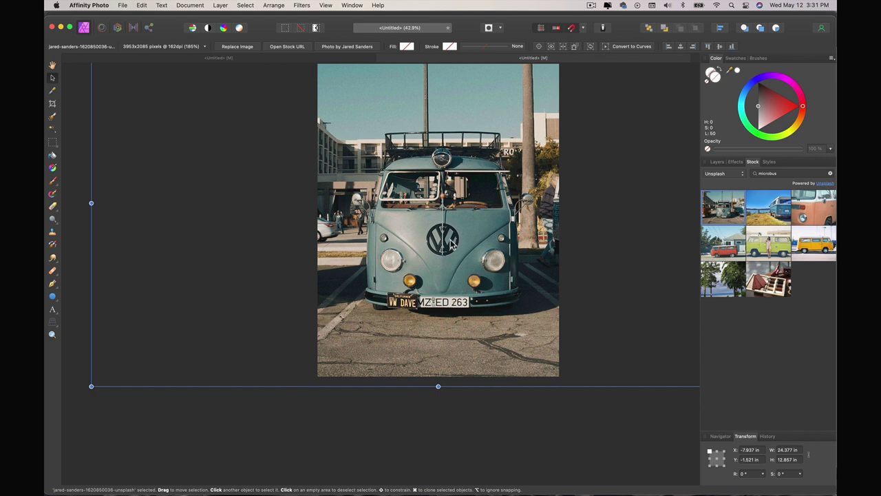
# - Centre the blue van on the page and move its photo layer directly beneath the Levels adjustment
pyautogui.scroll(-3, 451, 243)
pyautogui.moveTo(445, 245); pyautogui.dragTo(446, 249)
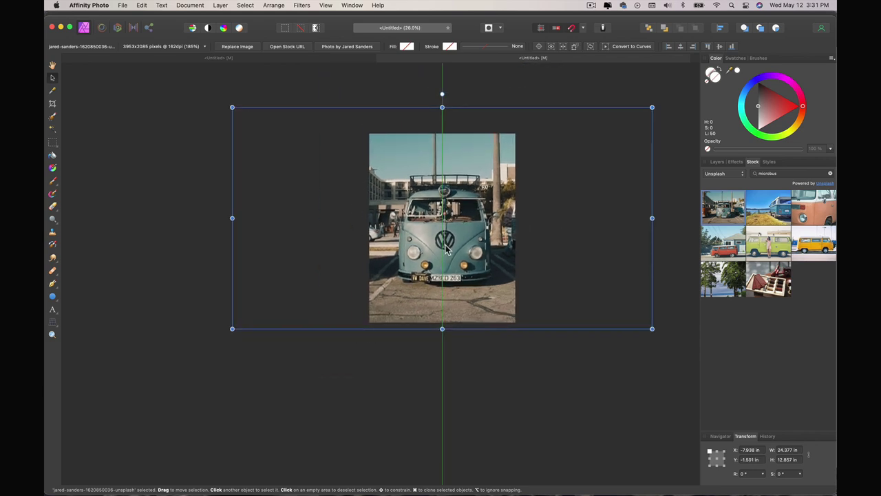
pyautogui.scroll(3, 446, 249)
pyautogui.click(325, 5)
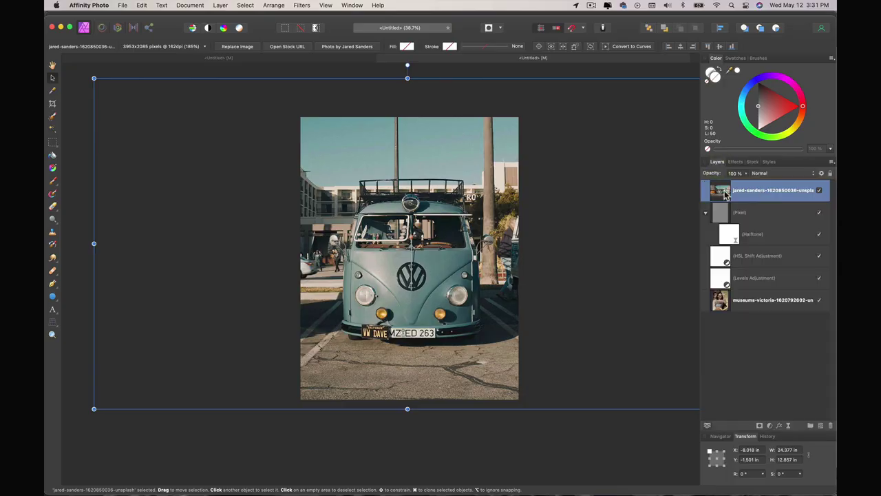
pyautogui.moveTo(724, 194); pyautogui.dragTo(728, 289)
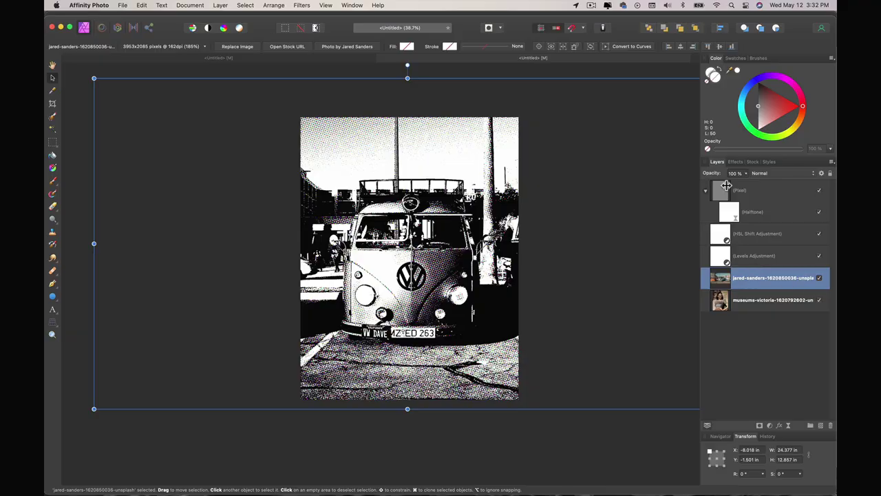
# - Try the stock photo of the red van beneath the halftone effect, then delete it
pyautogui.click(760, 163)
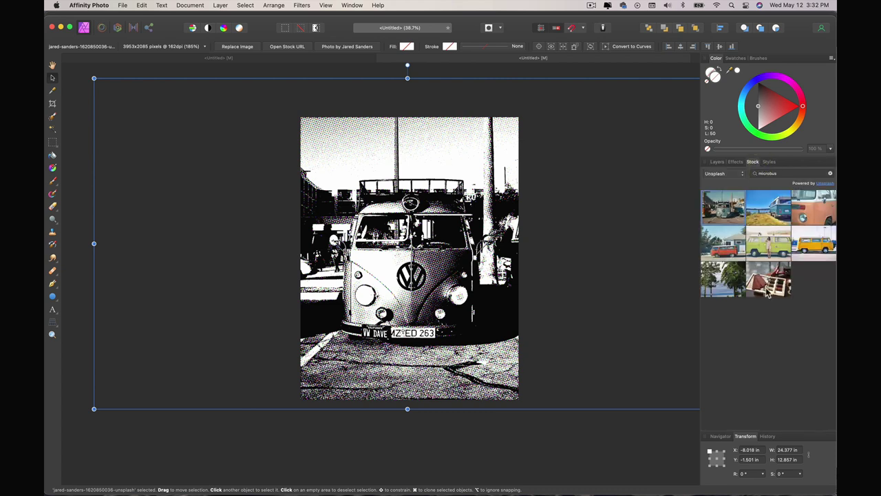
pyautogui.moveTo(718, 252); pyautogui.dragTo(438, 290)
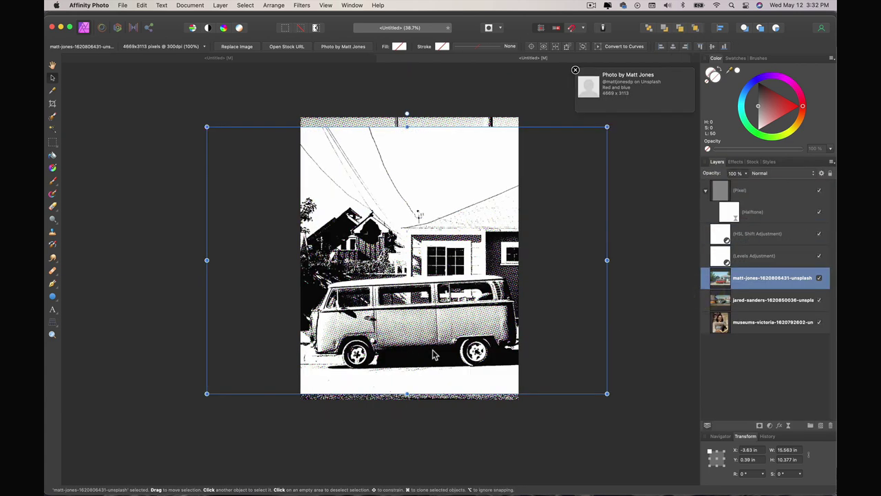
pyautogui.press('Delete')
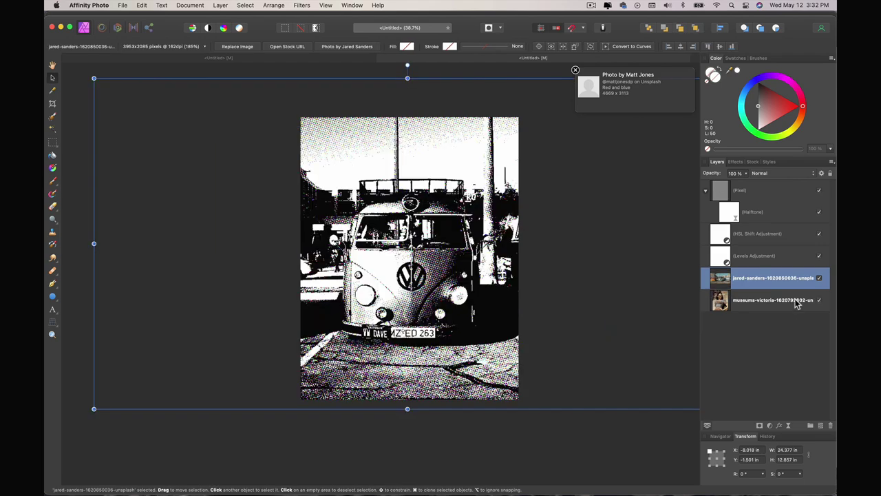
# - Check the Live Halftone settings, then set the HSL adjustment's saturation shift to -67% to bring colour back into the van photo
pyautogui.scroll(3, 370, 225)
pyautogui.hscroll(1, 371, 225)
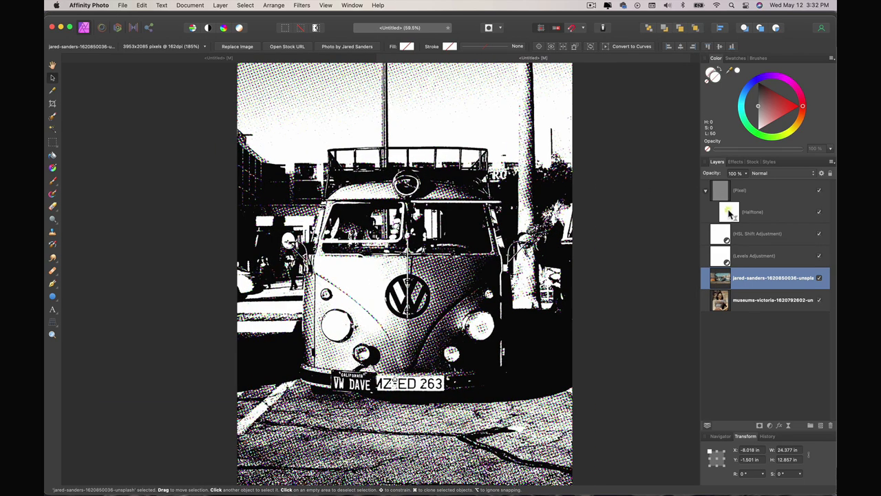
pyautogui.doubleClick(729, 213)
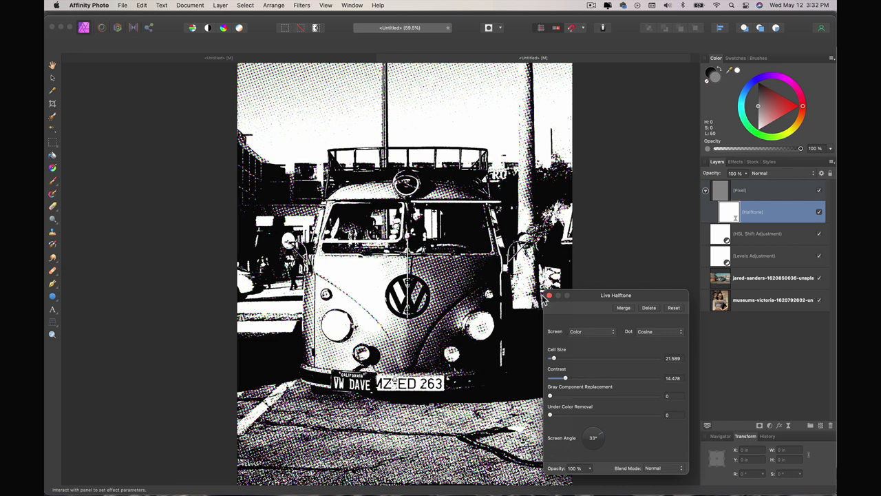
pyautogui.click(549, 295)
pyautogui.doubleClick(720, 234)
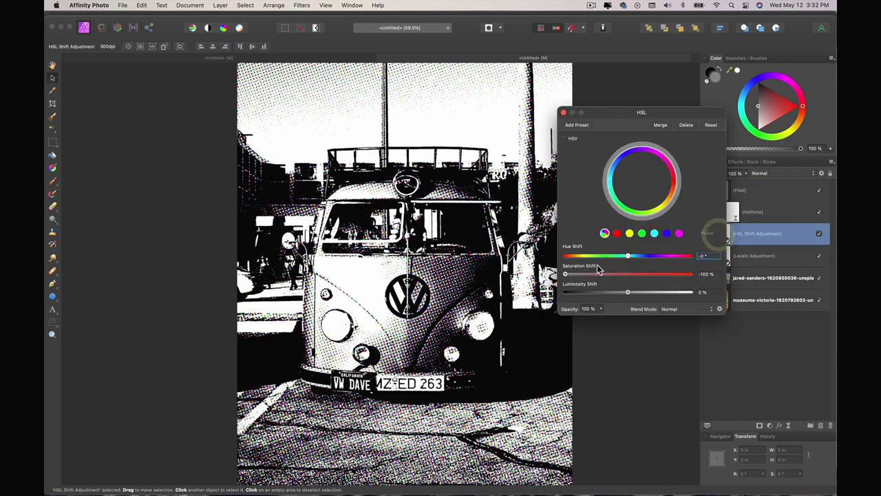
pyautogui.moveTo(567, 275); pyautogui.dragTo(586, 277)
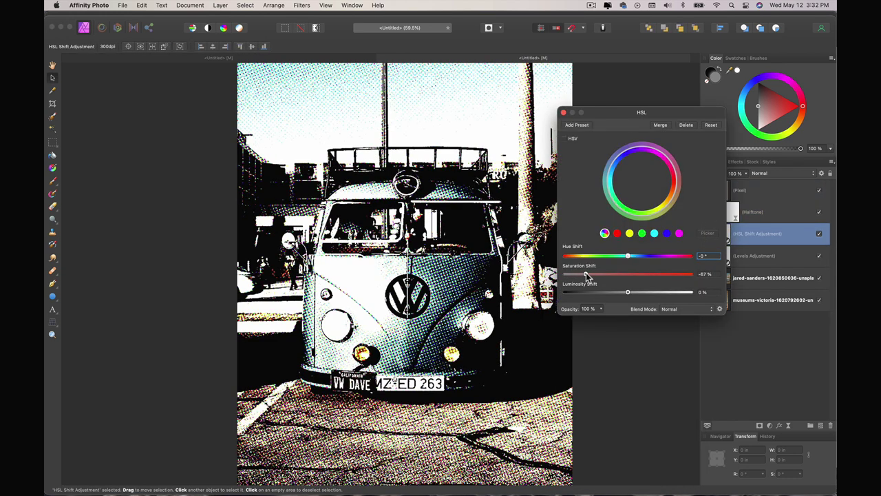
pyautogui.click(563, 111)
# - Reduce the Live Halftone filter's contrast and cell size slightly for finer, softer dots on the van photo
pyautogui.doubleClick(729, 212)
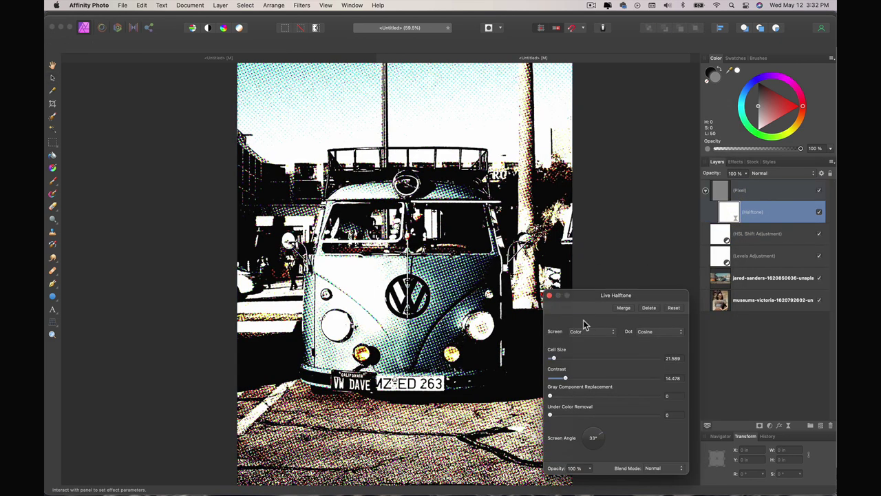
pyautogui.moveTo(560, 383); pyautogui.dragTo(552, 358)
pyautogui.press('Escape')
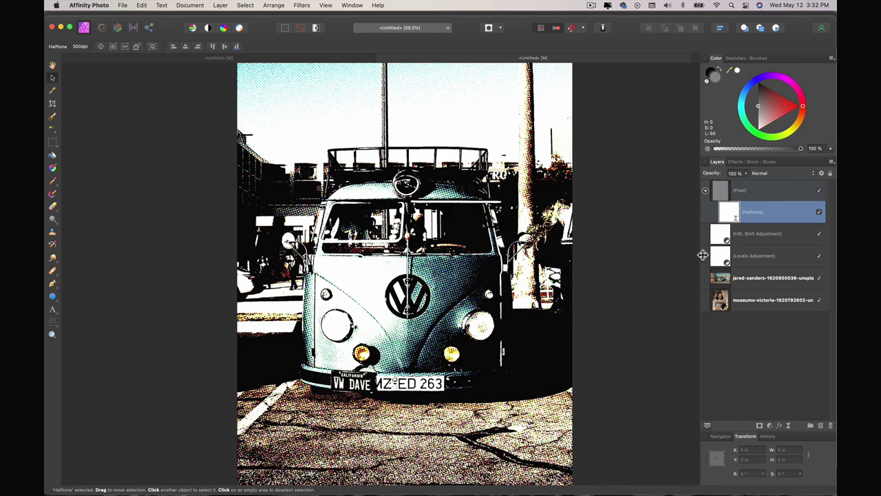
# - Set the Levels adjustment's gamma to about 0.827 for the van photo
pyautogui.click(726, 253)
pyautogui.doubleClick(719, 256)
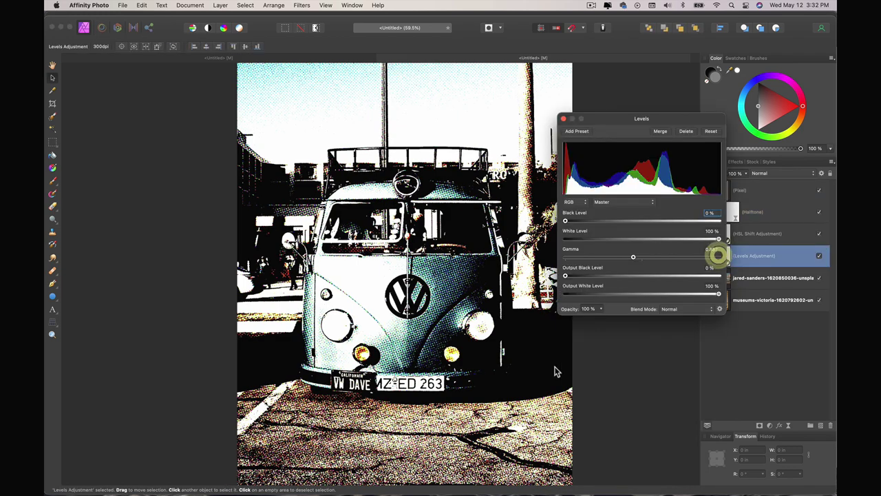
pyautogui.moveTo(632, 259); pyautogui.dragTo(631, 262)
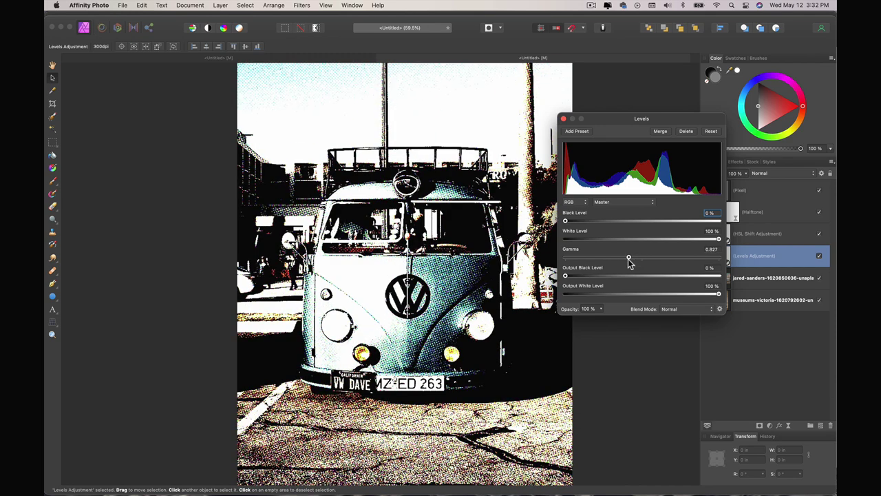